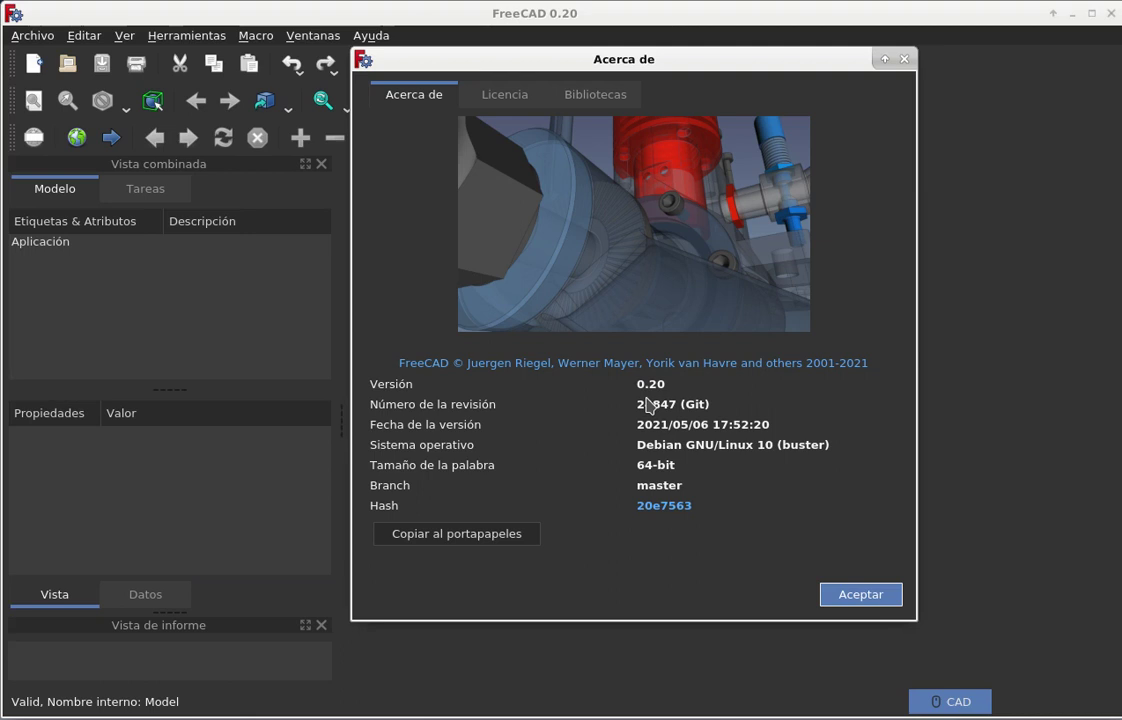
Close the About dialog after confirming FreeCAD version 0.20
click(880, 595)
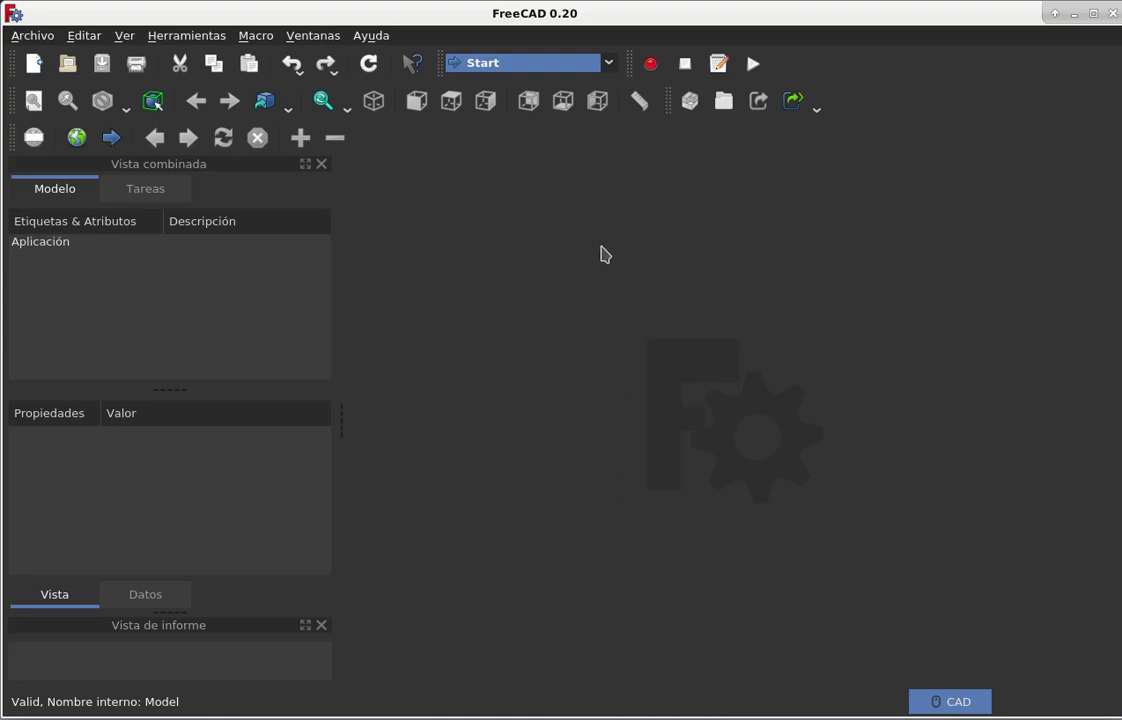
Launch the Addon Manager from the Herramientas menu
click(205, 42)
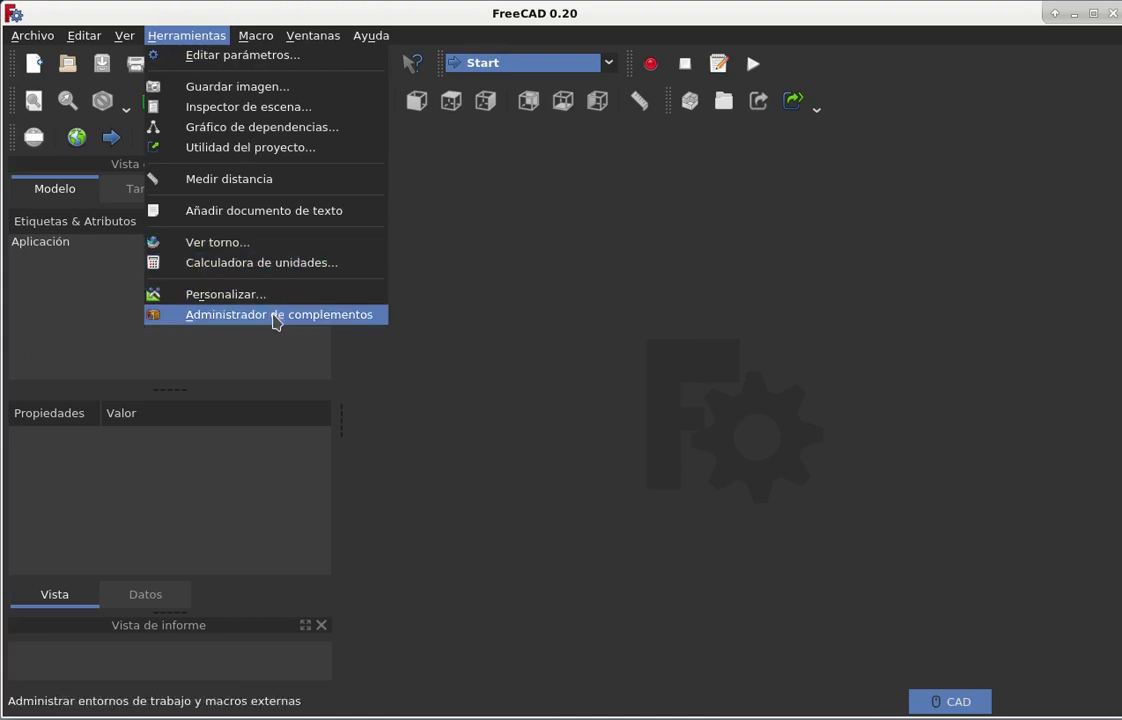
click(276, 318)
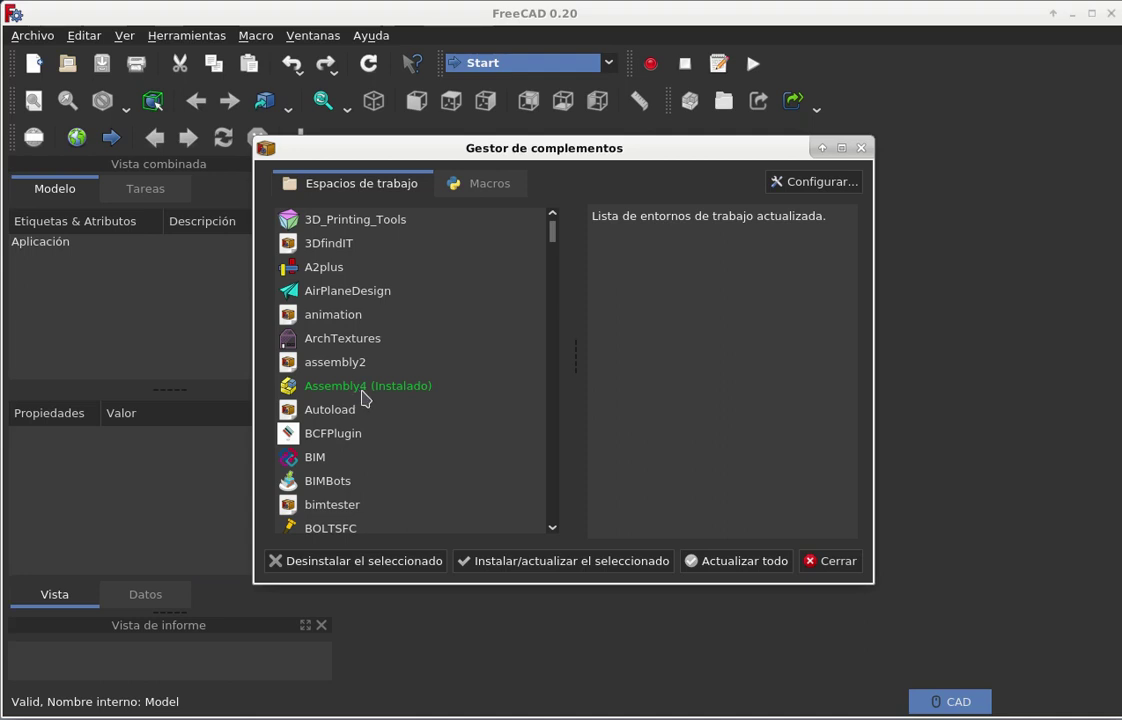
Select Assembly4 to view its details, showing installed version 0.9.16
click(363, 390)
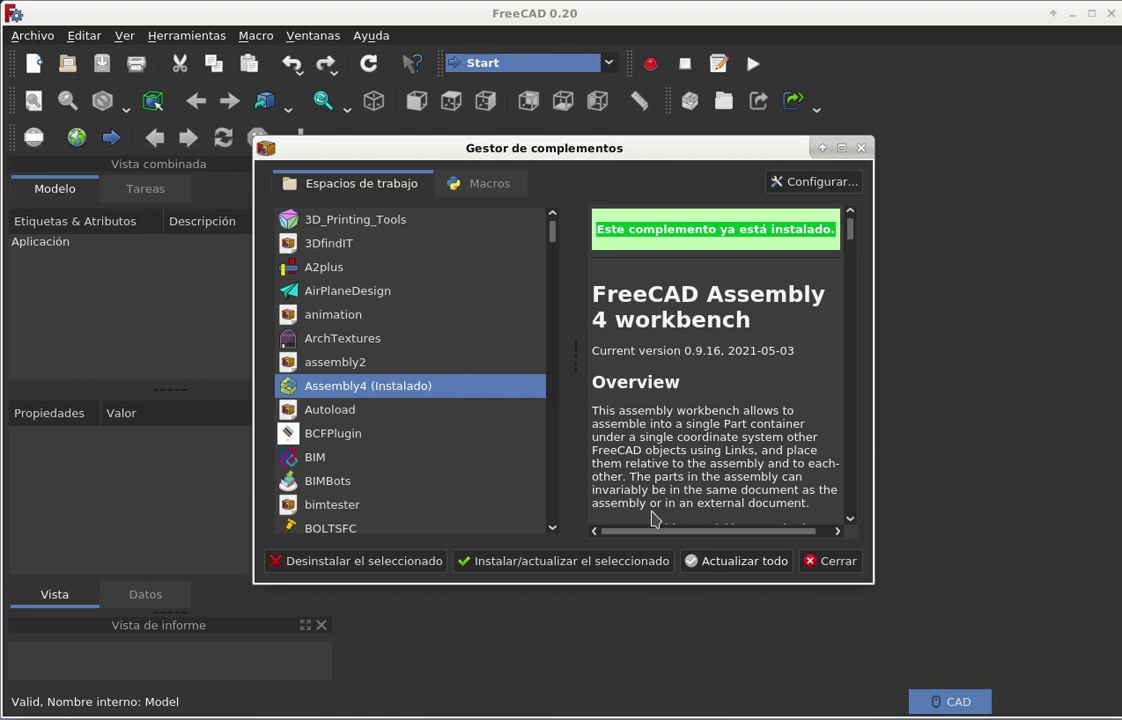
Close the Gestor de complementos dialog, returning to the Start workbench
click(838, 562)
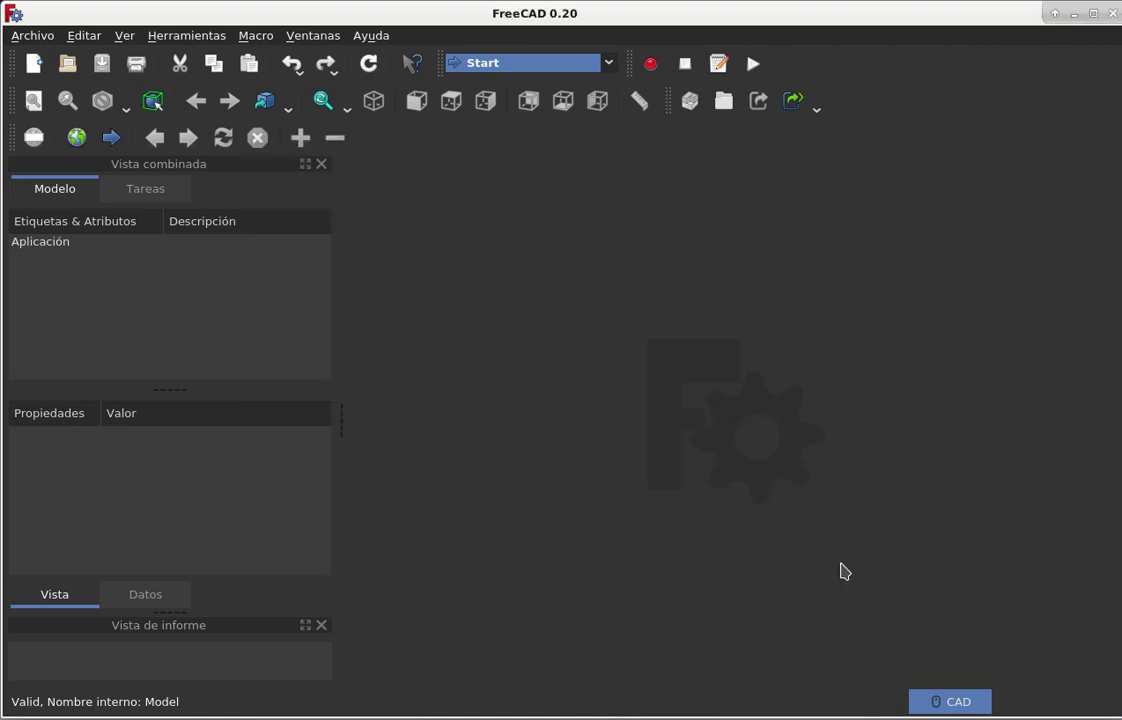